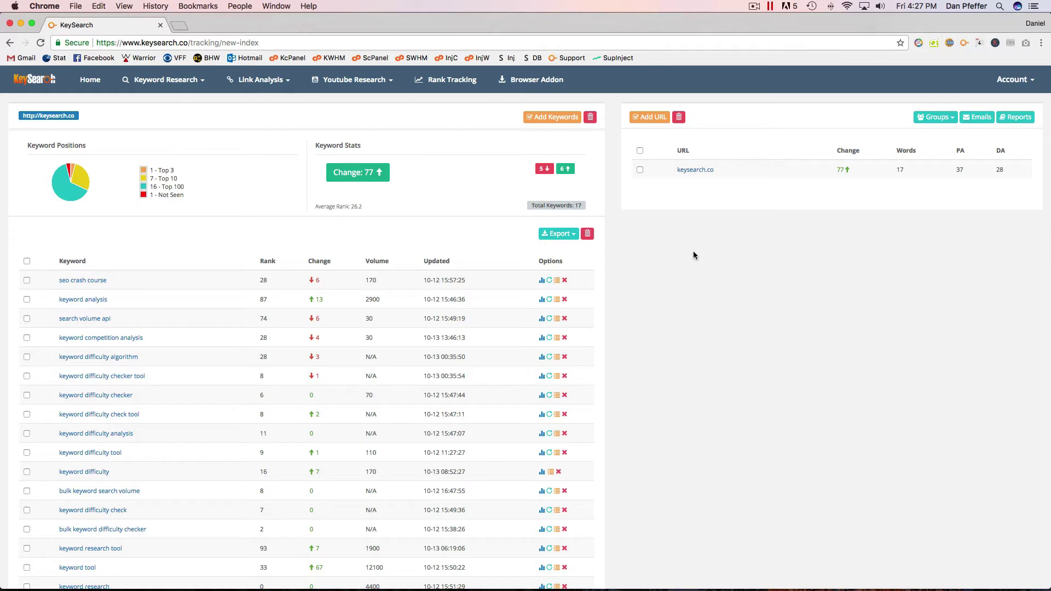
left_click(722, 175)
left_click(650, 116)
left_click(424, 154)
type("htt")
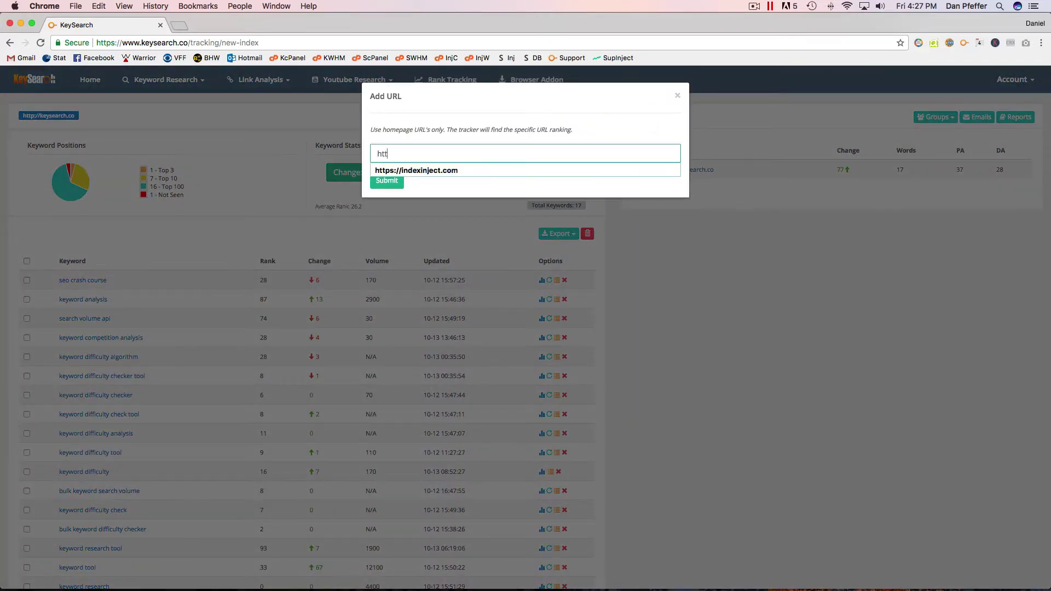
left_click(476, 164)
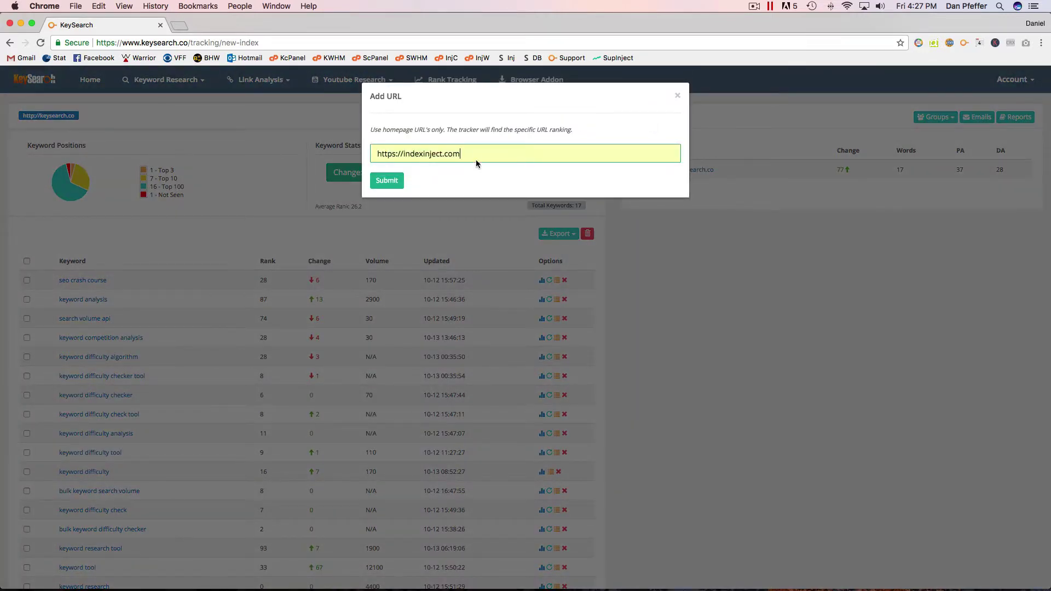
left_click(392, 182)
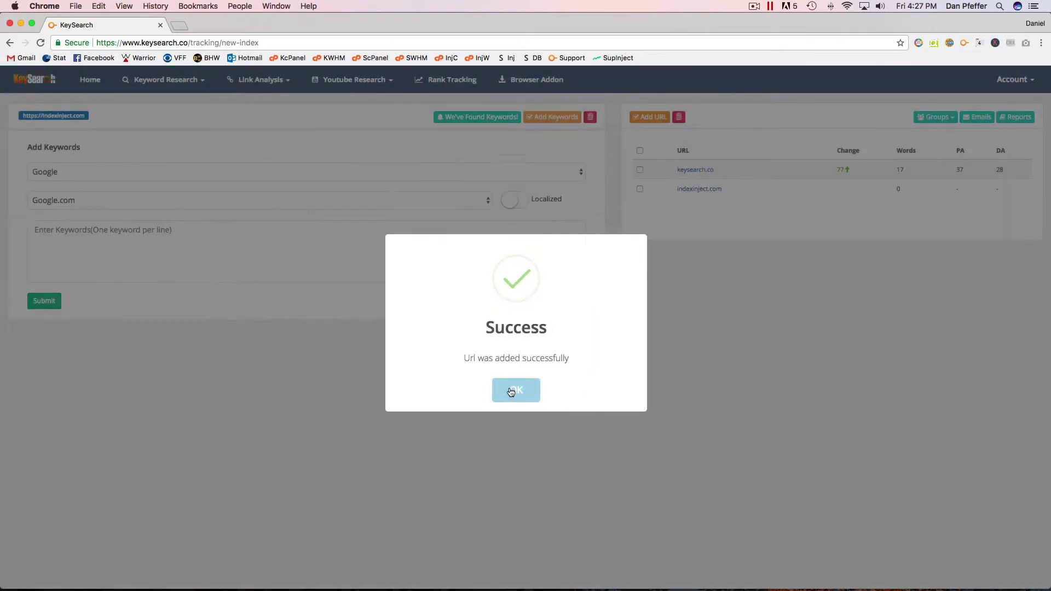
left_click(510, 392)
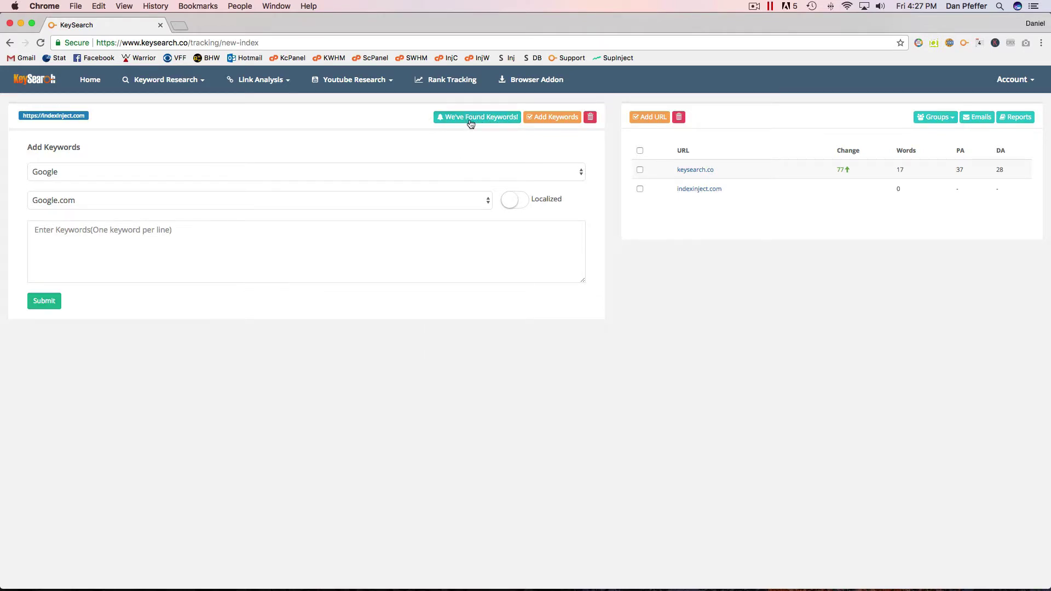
left_click(470, 120)
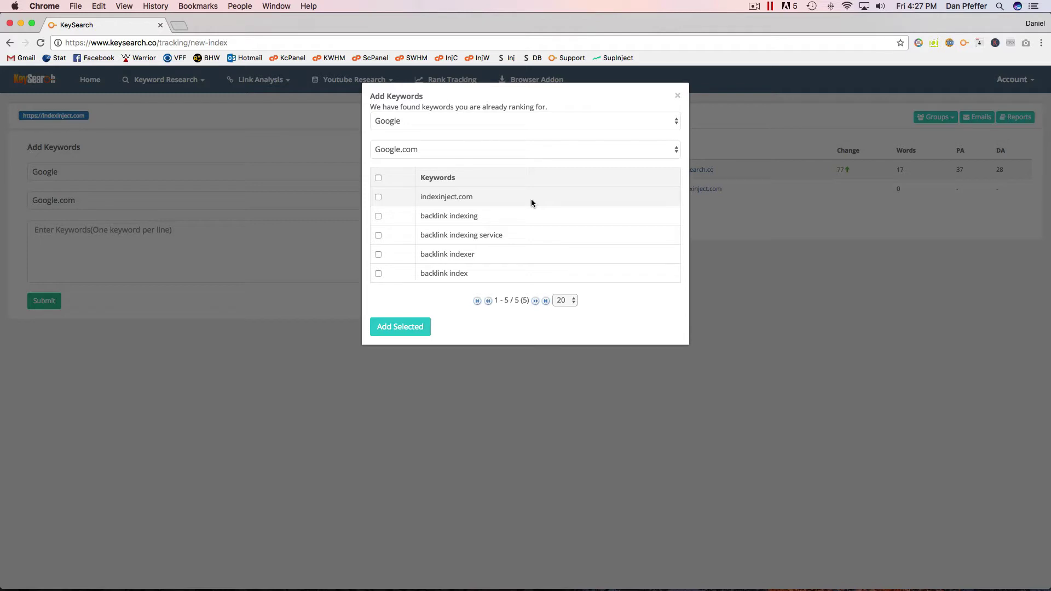
left_click(378, 273)
left_click(378, 254)
left_click(378, 273)
left_click(378, 254)
left_click(679, 97)
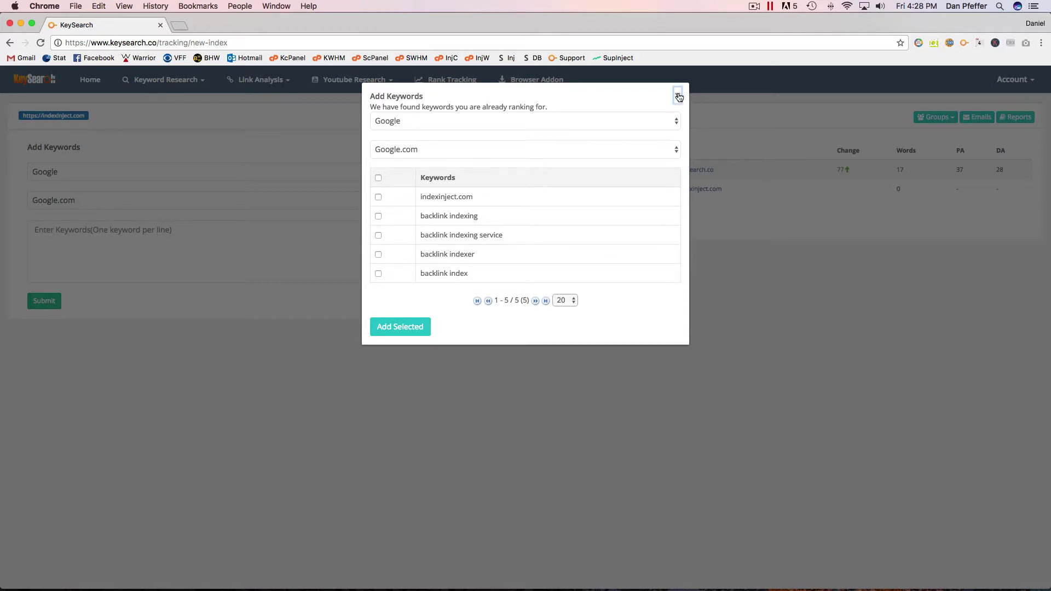
left_click(679, 97)
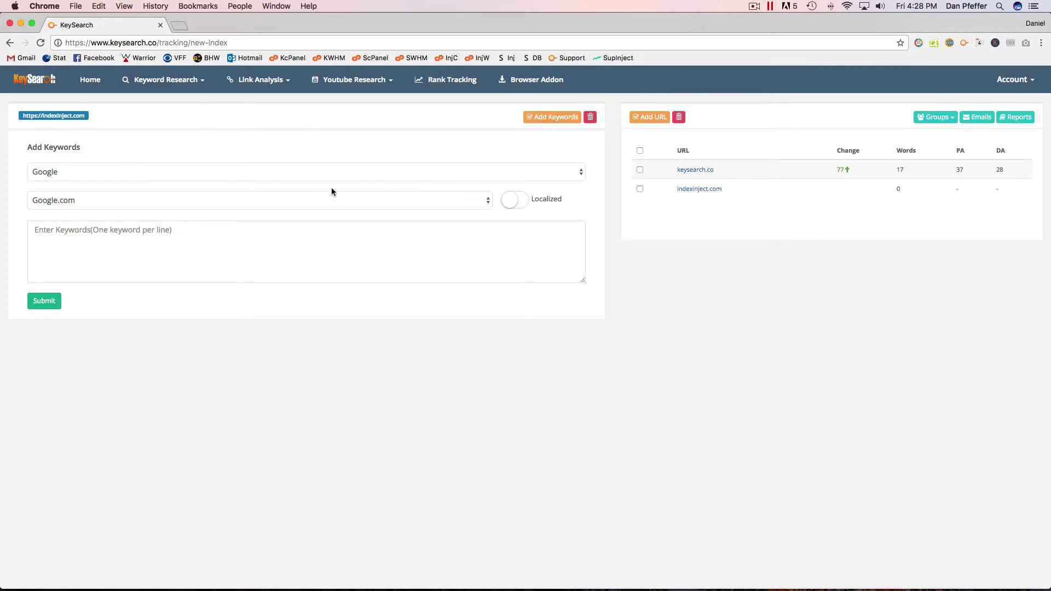
- Enter the keywords backlink indexer, link indexer and index inject, one per line
left_click(117, 229)
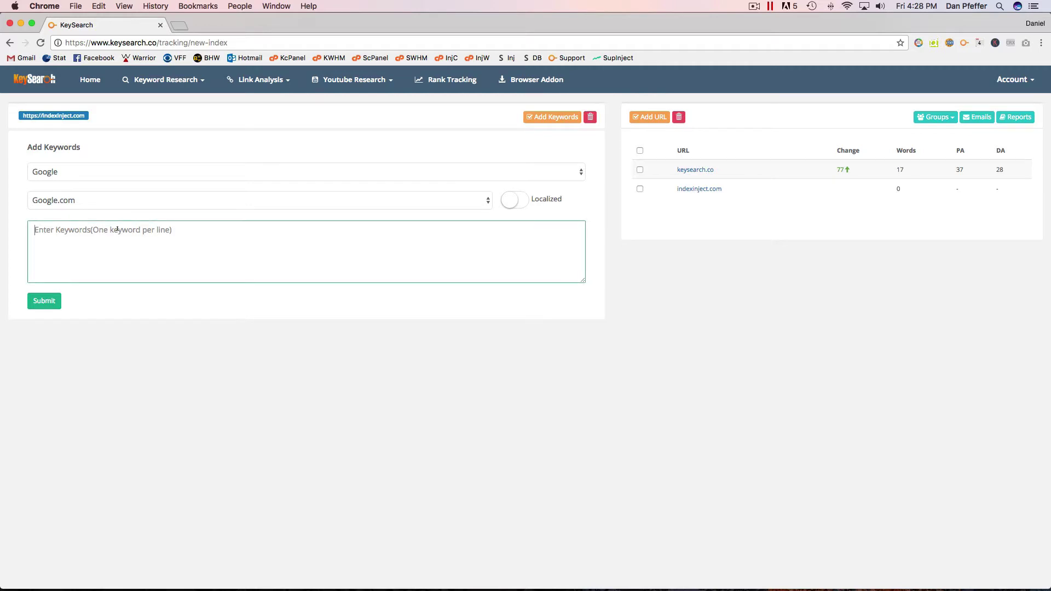
type("backlink indexer")
key("Return")
type("link i")
type("ndexer ")
type("index inject")
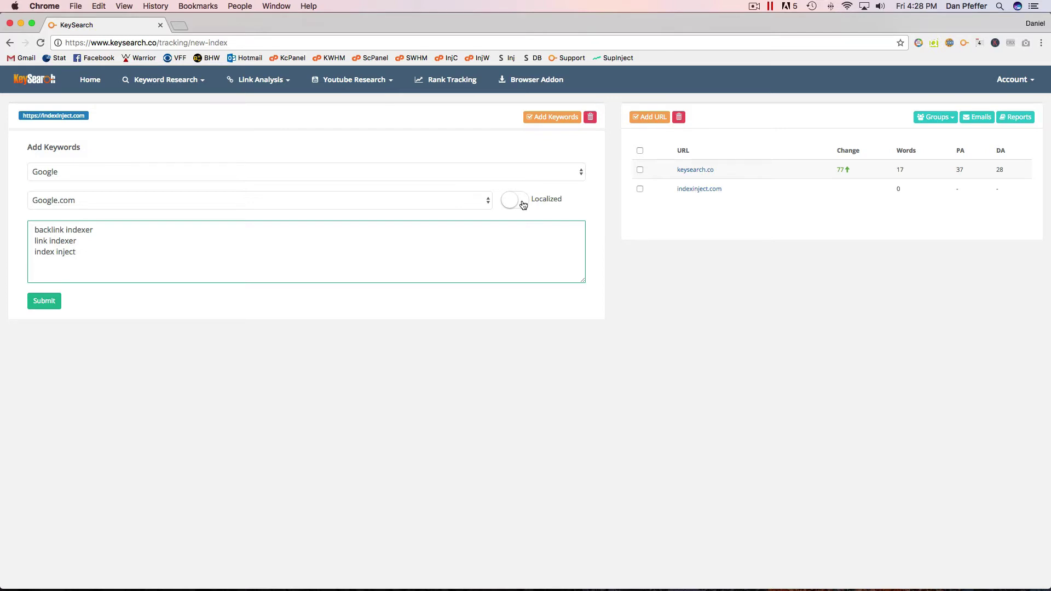
- Submit the three keywords with localized tracking set to Brooklyn, New York, United States
left_click(517, 201)
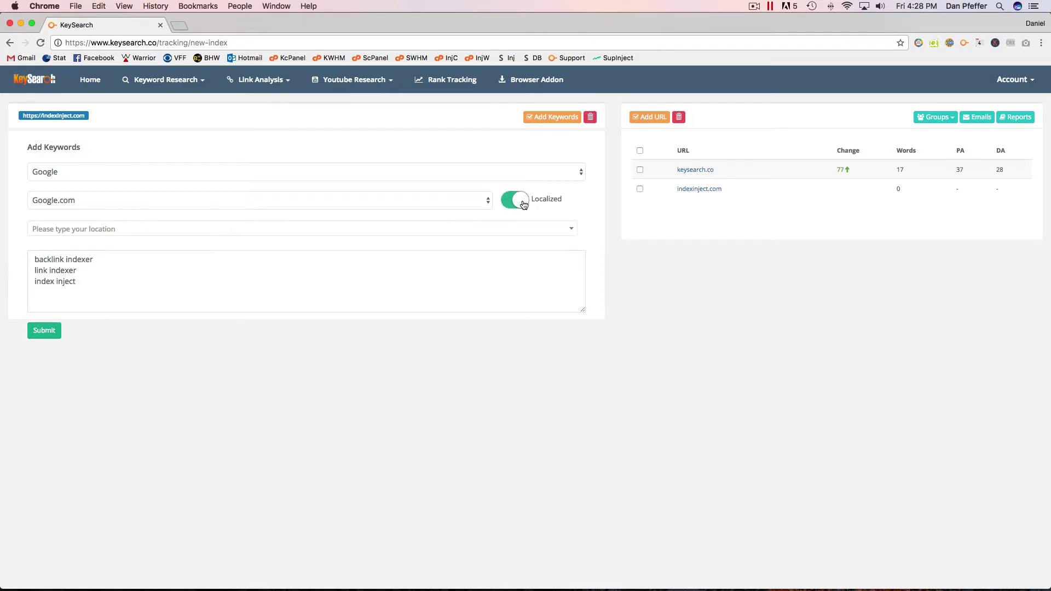
left_click(107, 235)
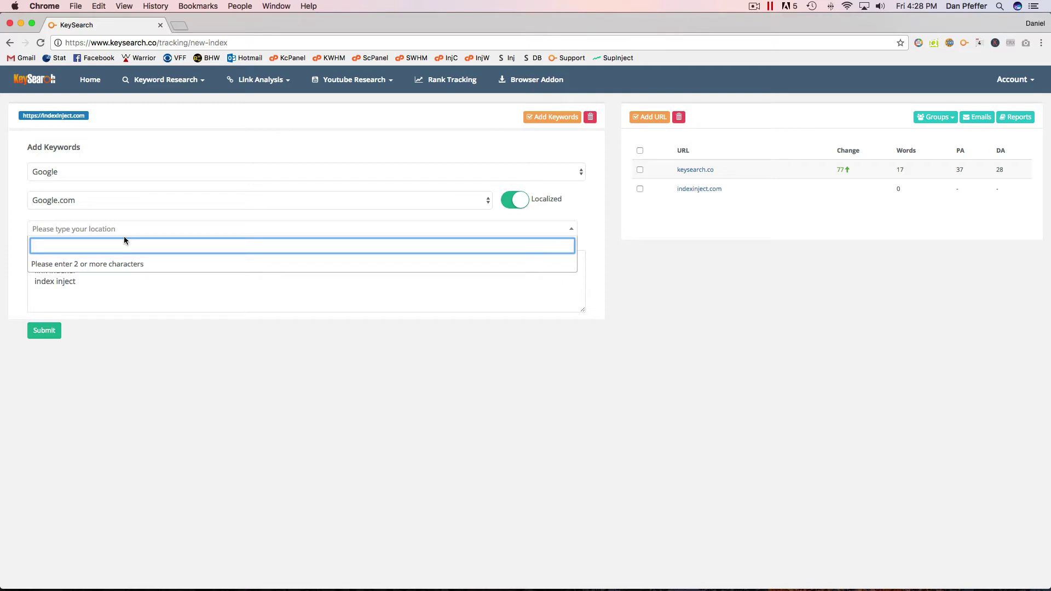
type("brooklyn")
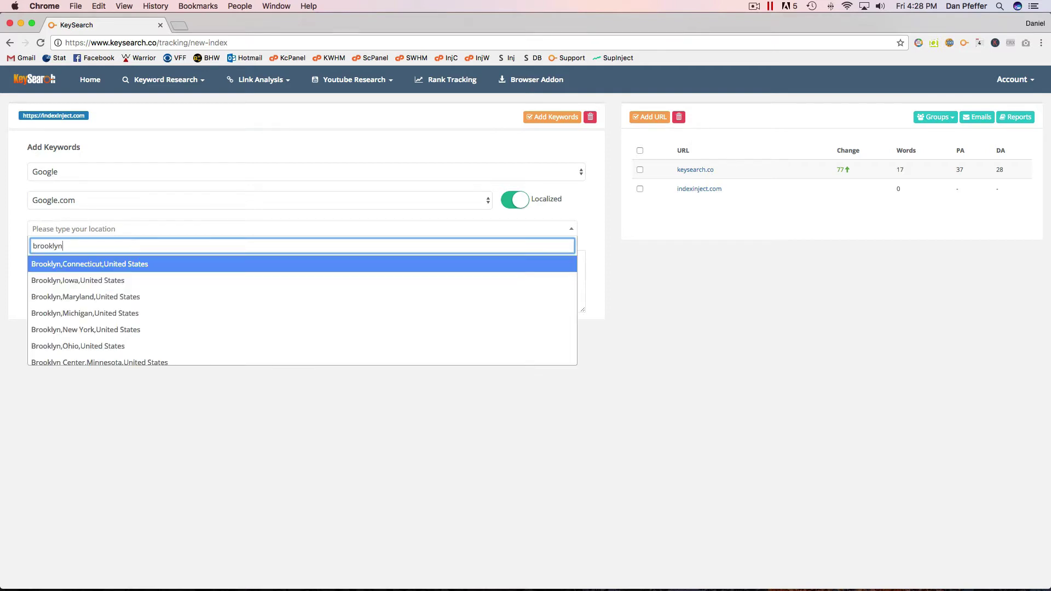
type(",")
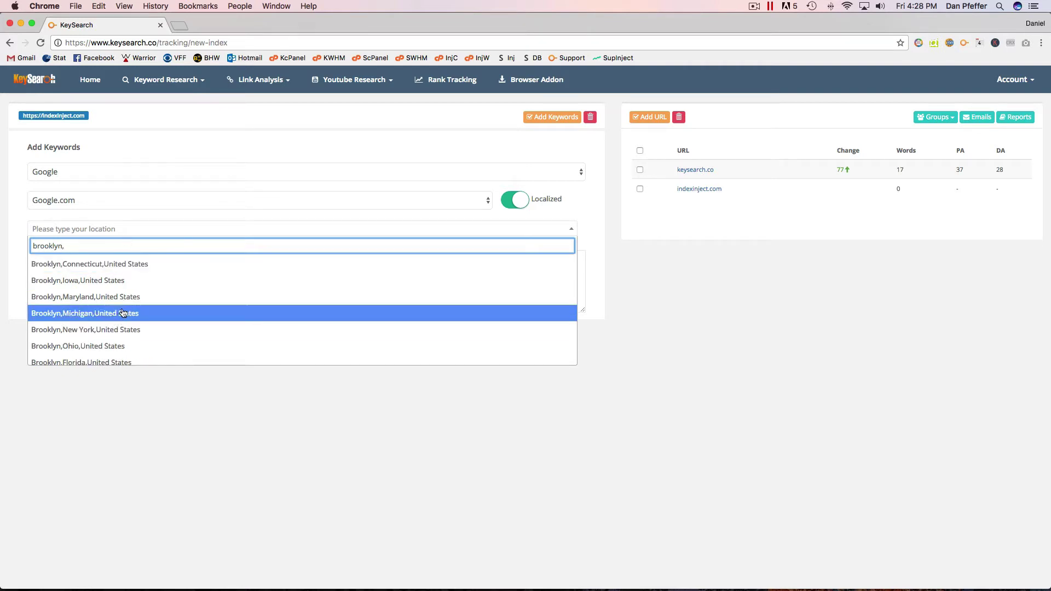
left_click(116, 329)
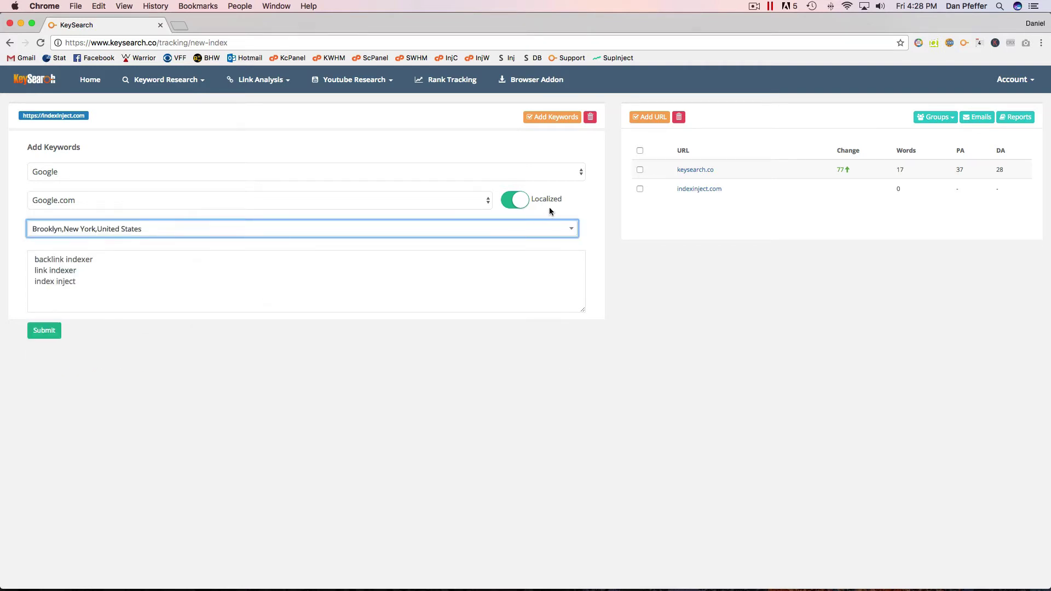
left_click(45, 332)
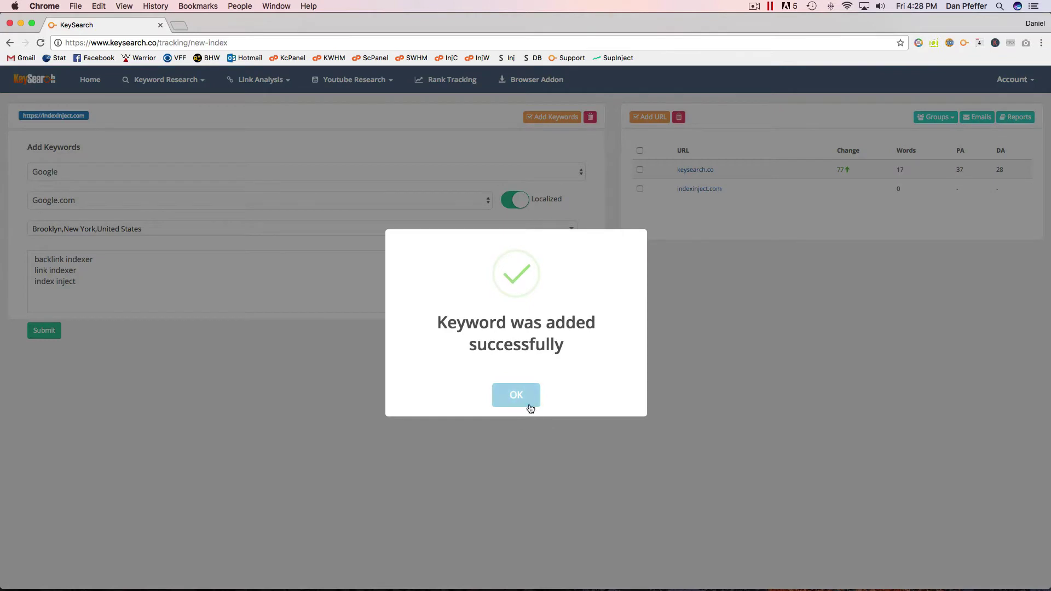
left_click(526, 399)
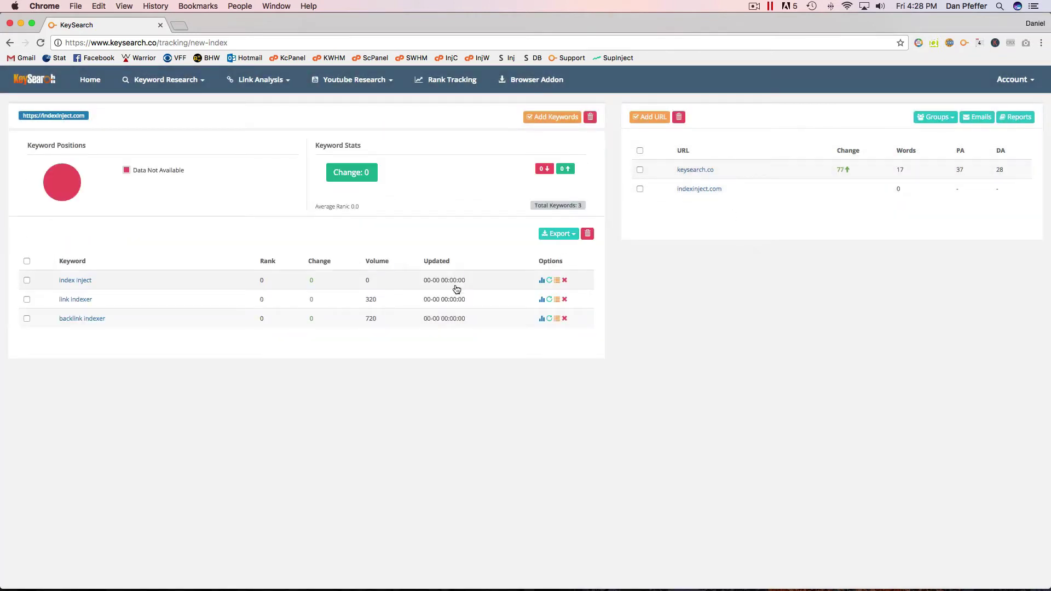
- Close the Add Keywords form unchanged and show keysearch.co's 17 keyword rankings
left_click(554, 119)
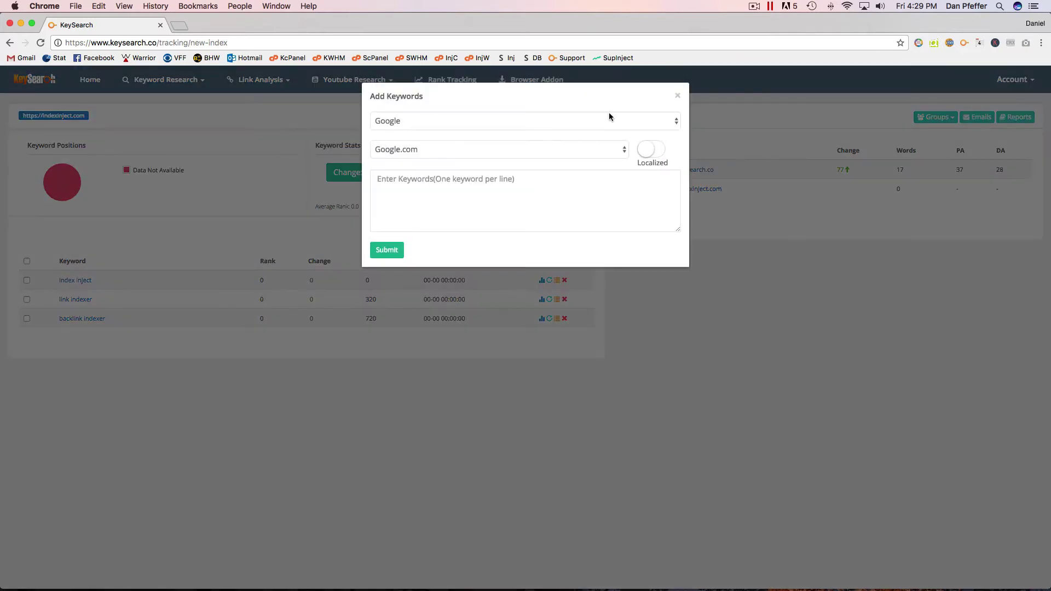
left_click(679, 88)
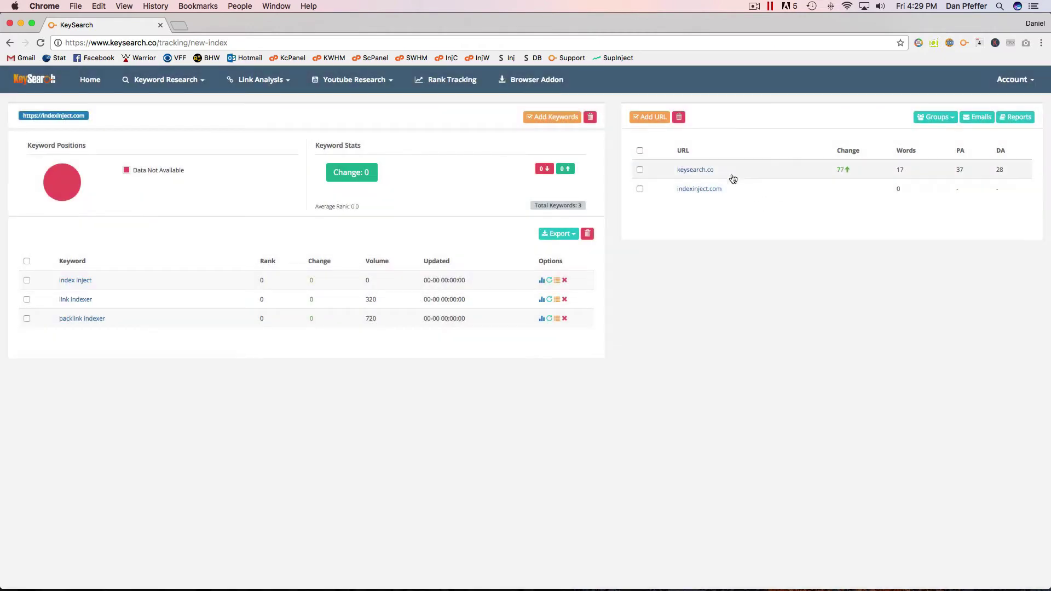
left_click(730, 173)
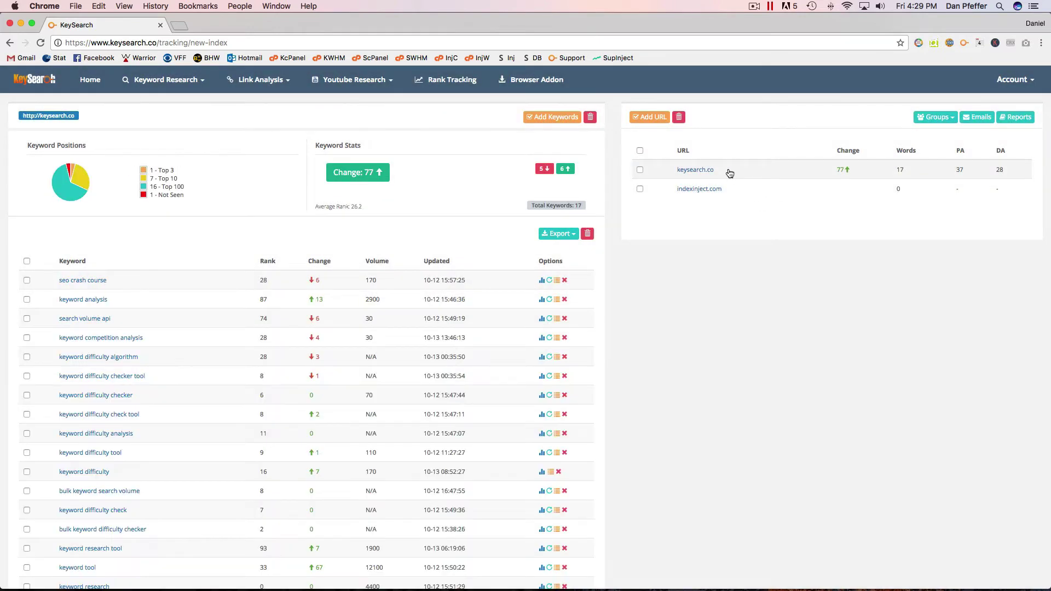
left_click(724, 187)
left_click(725, 176)
scroll(493, 181, "down", 2)
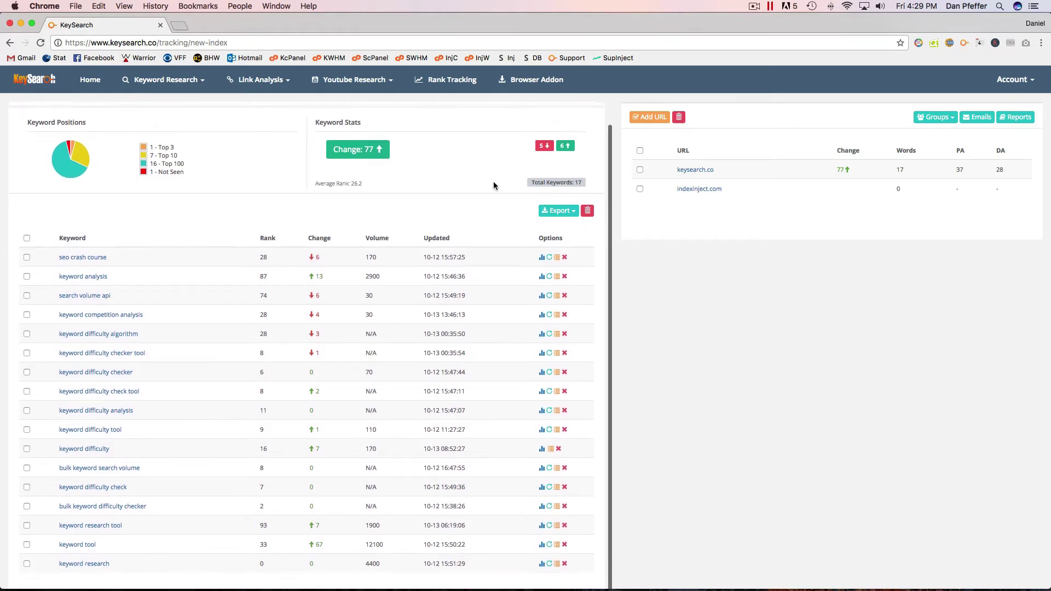
scroll(494, 182, "up", 2)
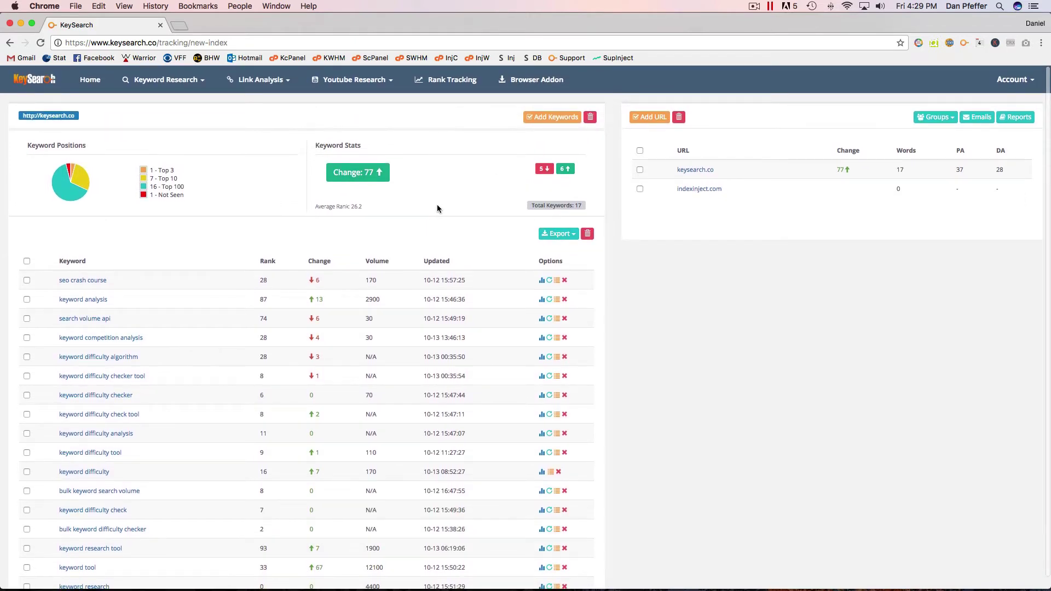
scroll(345, 283, "down", 2)
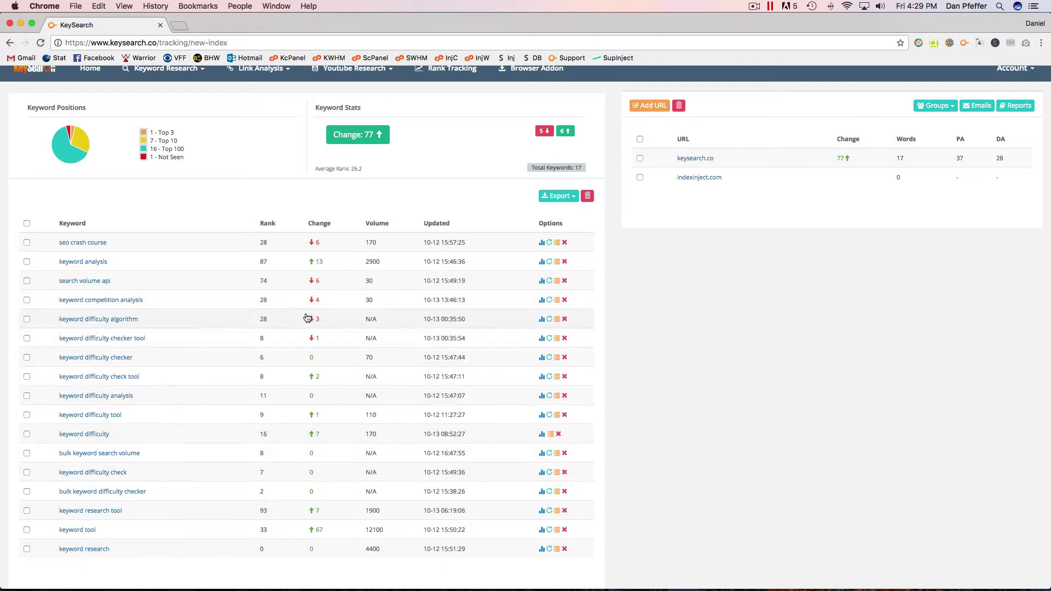
left_click(541, 436)
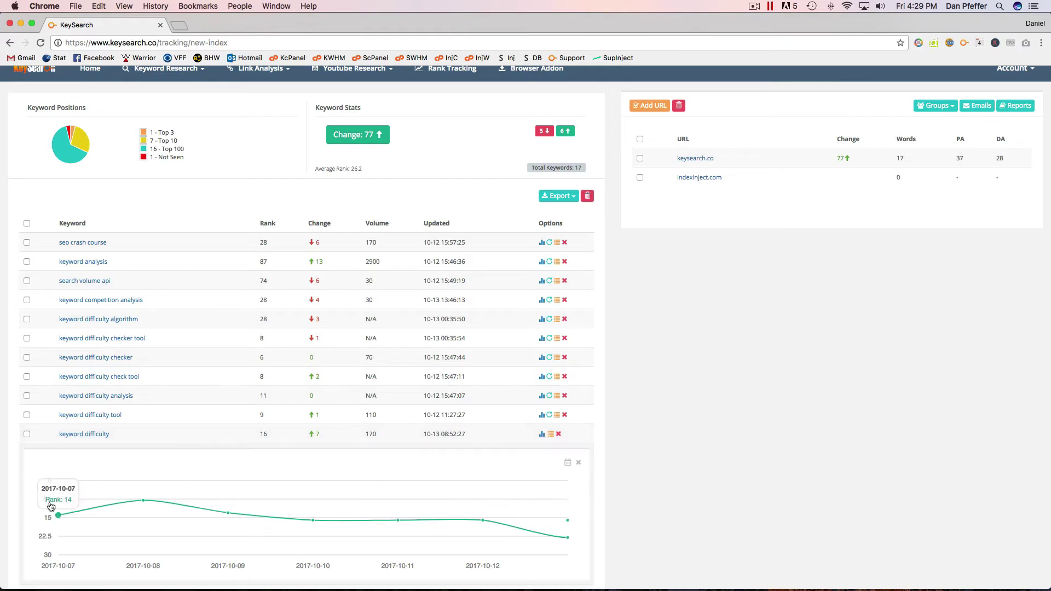
left_click(568, 462)
left_click(535, 495)
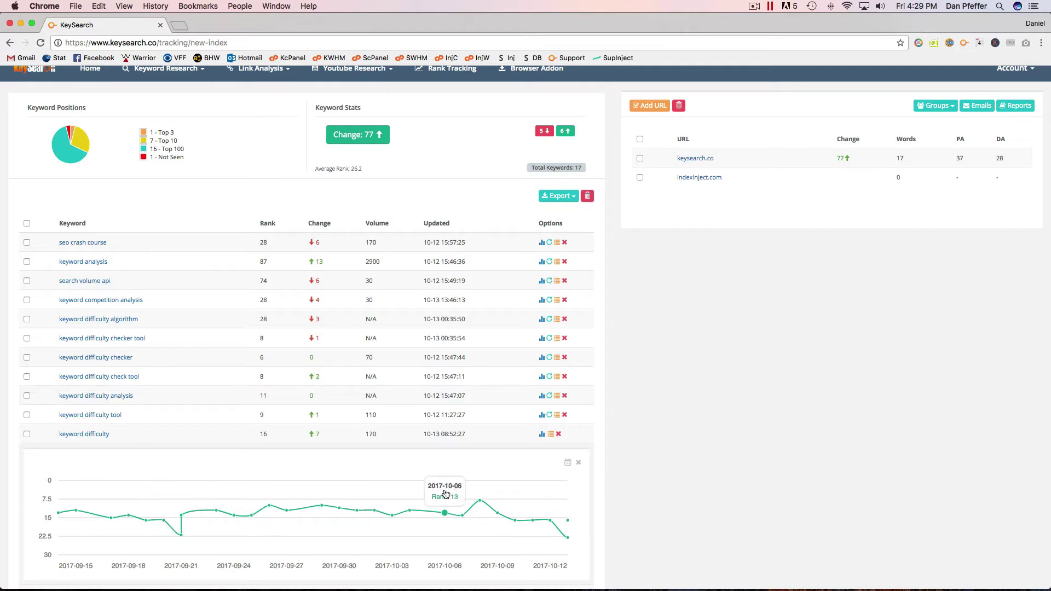
left_click(567, 463)
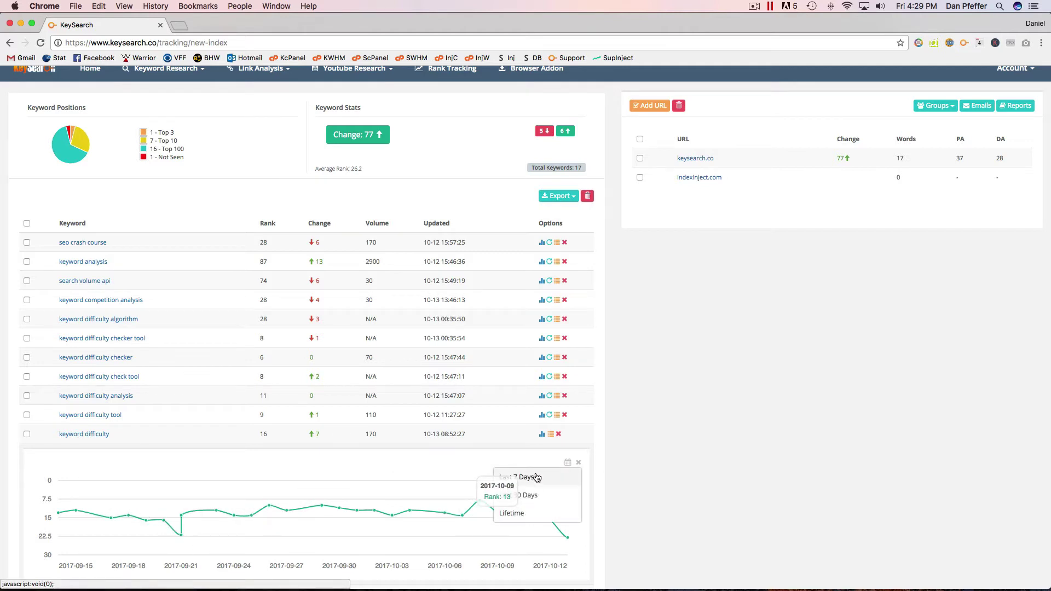
left_click(516, 477)
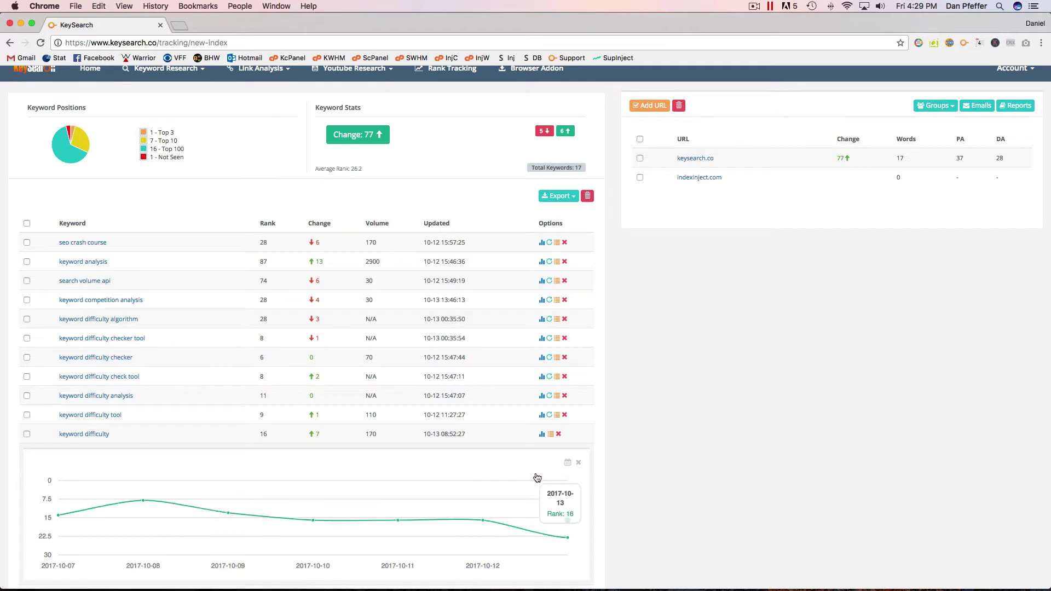
left_click(542, 434)
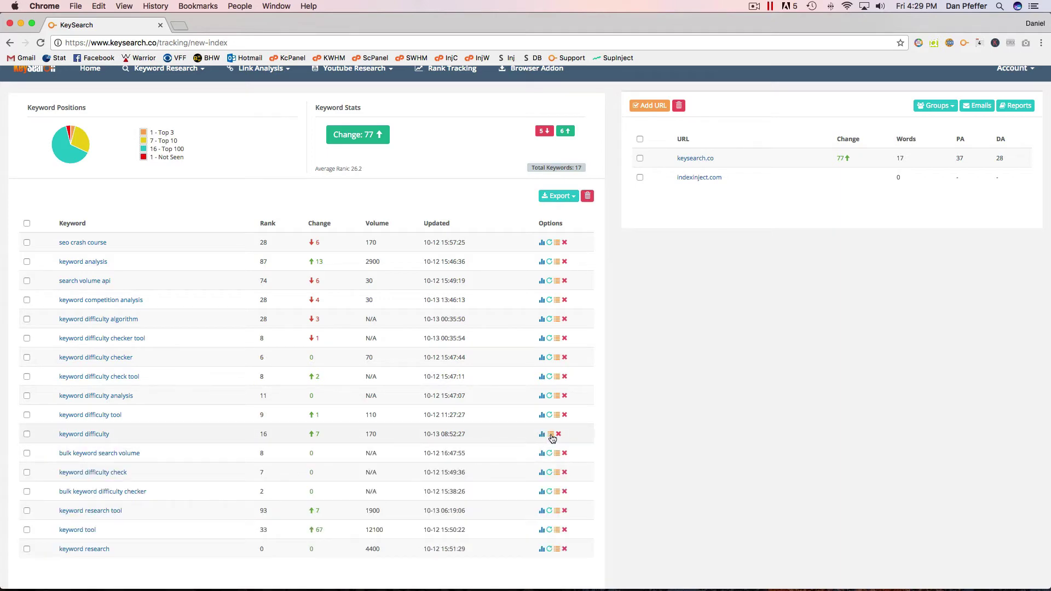
- Review the top 100 ranking URLs for keyword difficulty, then confirm the seo crash course refresh
left_click(551, 435)
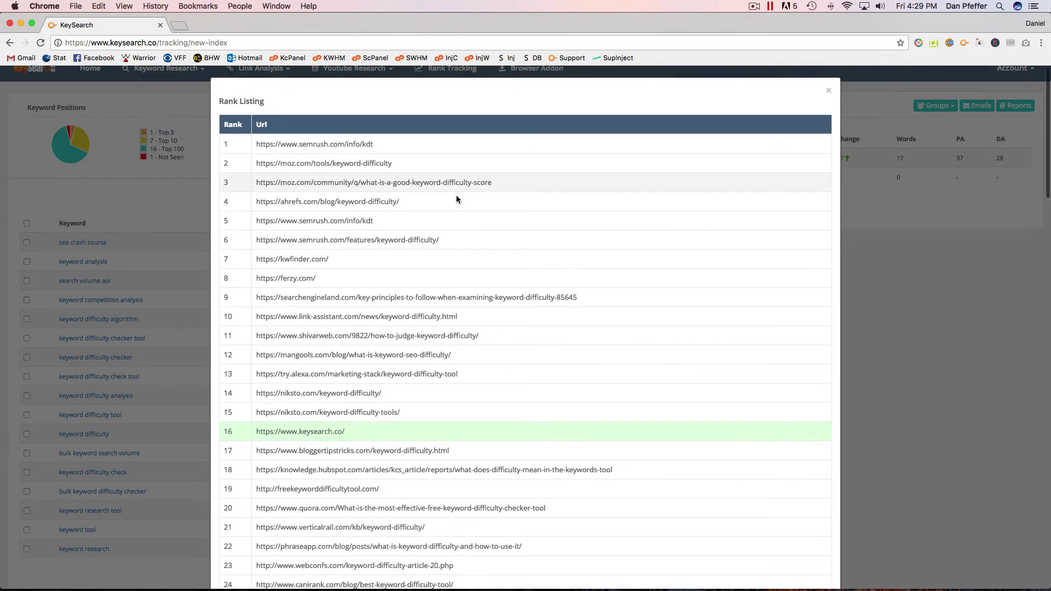
scroll(456, 199, "down", 20)
scroll(456, 200, "down", 6)
scroll(457, 199, "up", 20)
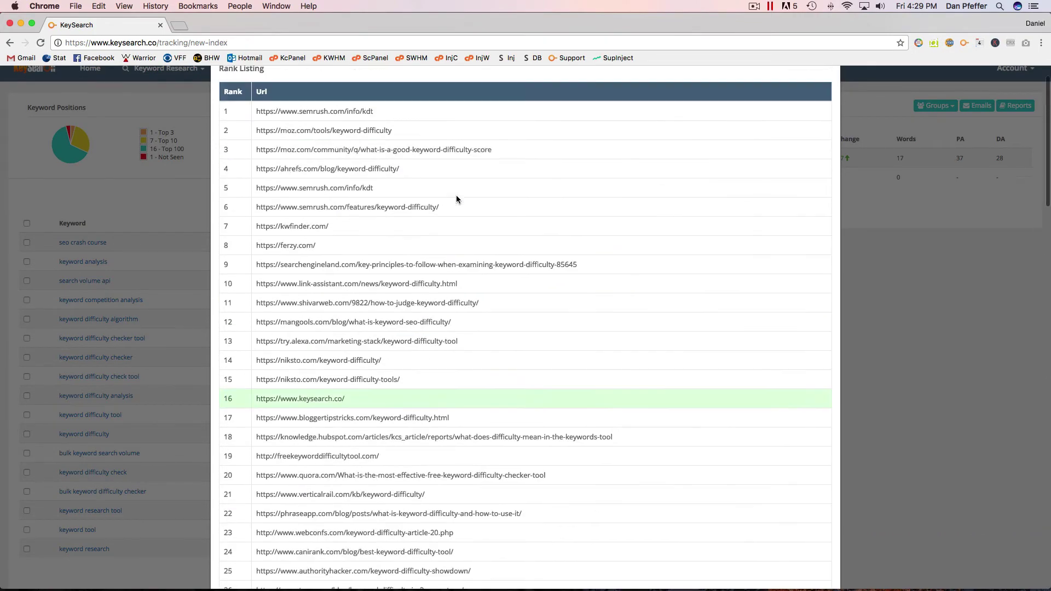
scroll(456, 199, "up", 2)
left_click(828, 99)
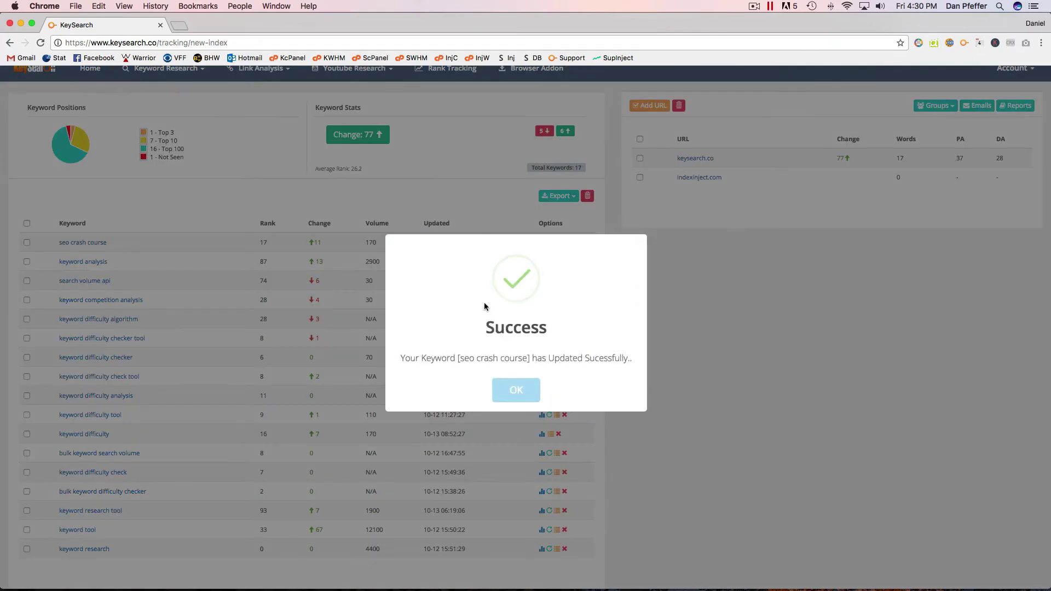
left_click(517, 390)
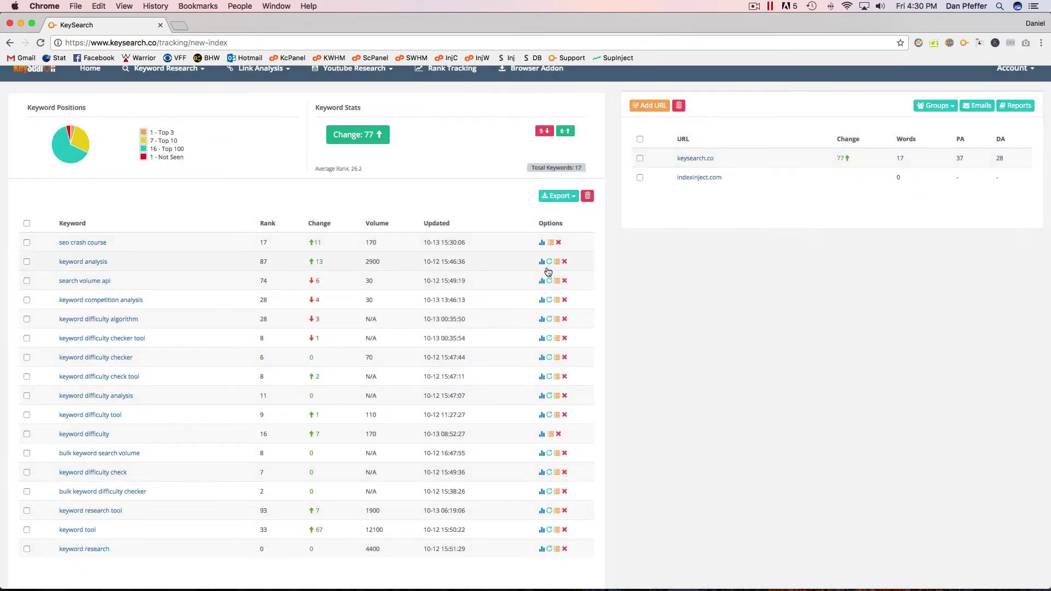
- Expand and collapse the seo crash course rank history chart
left_click(541, 243)
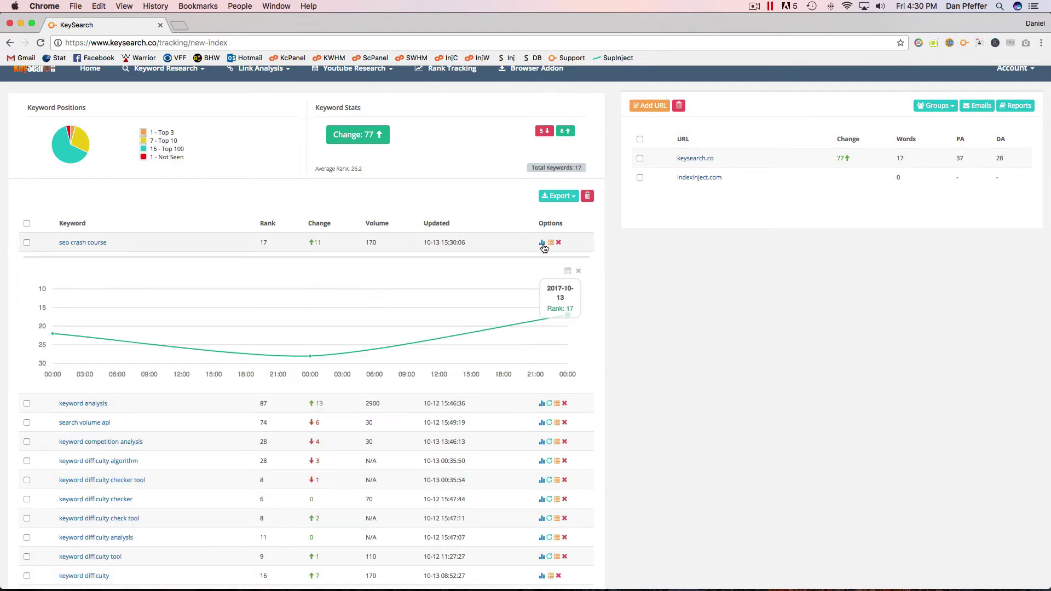
left_click(542, 243)
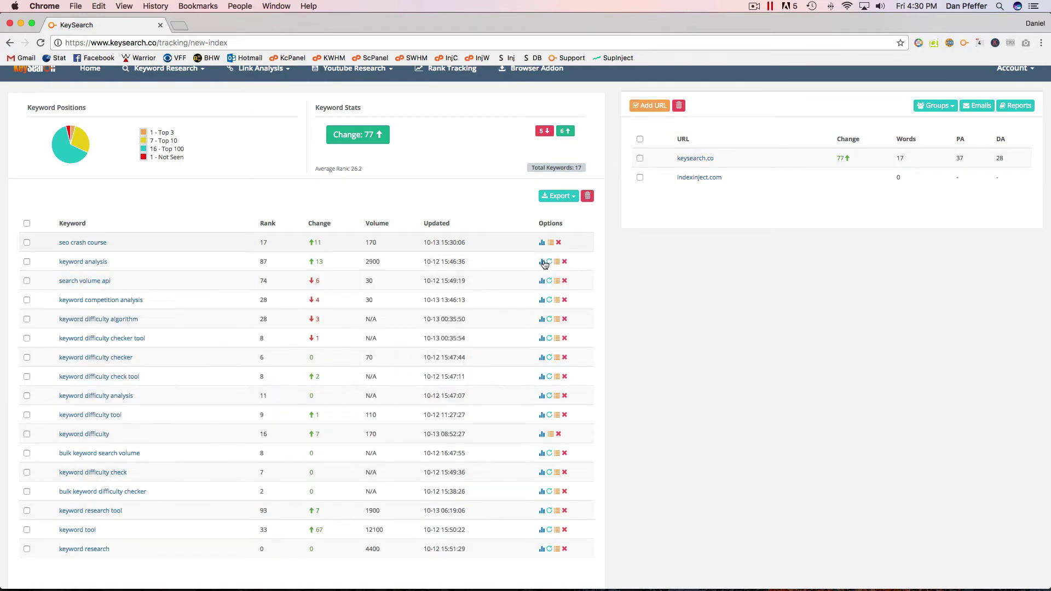
scroll(622, 384, "up", 2)
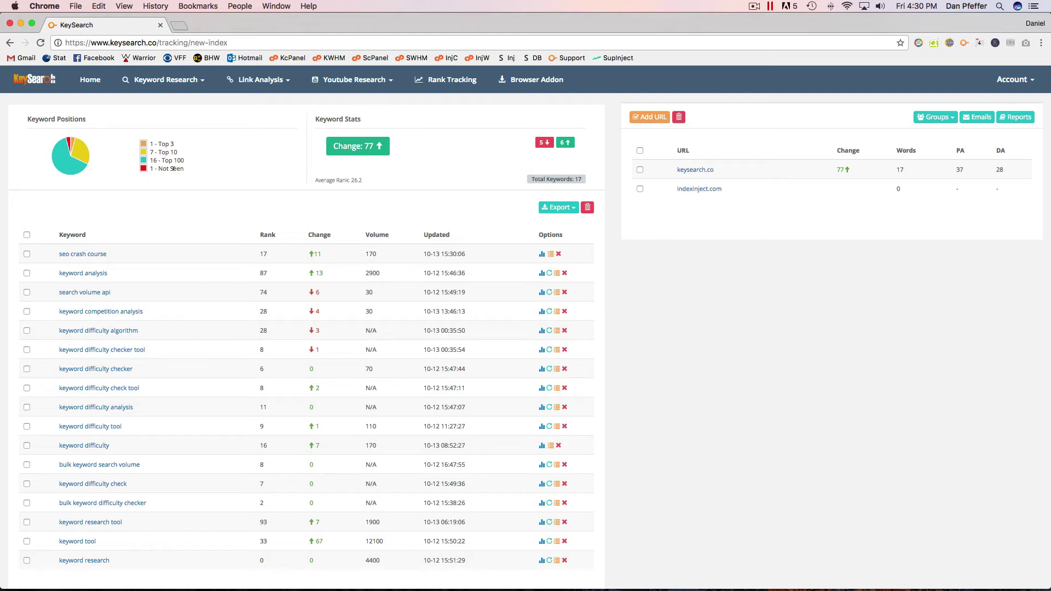
- View indexinject.com's three tracked keywords, then switch back to keysearch.co's rankings
left_click(744, 189)
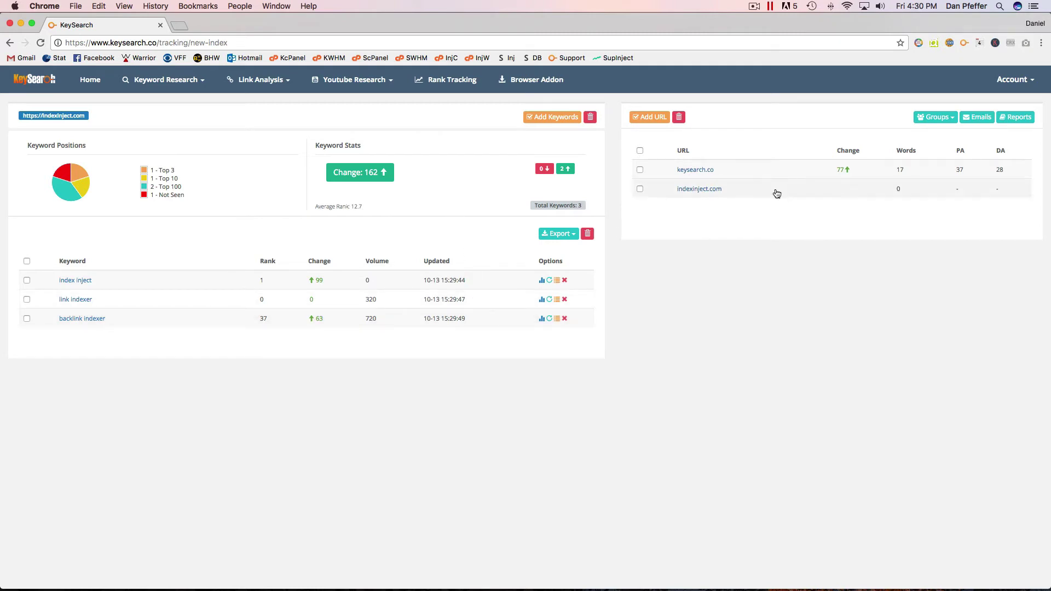
left_click(774, 170)
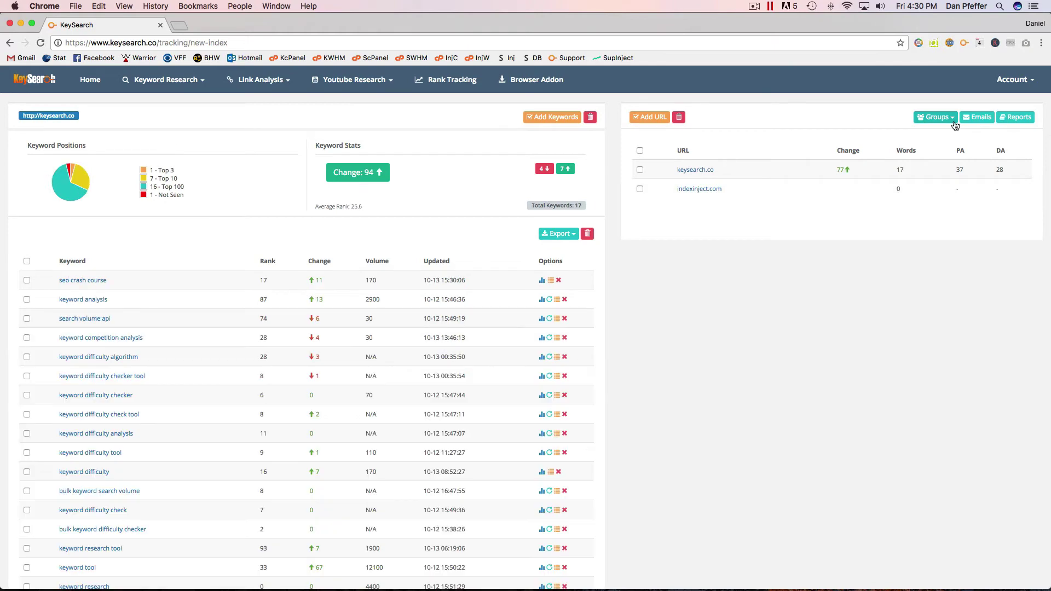
left_click(944, 119)
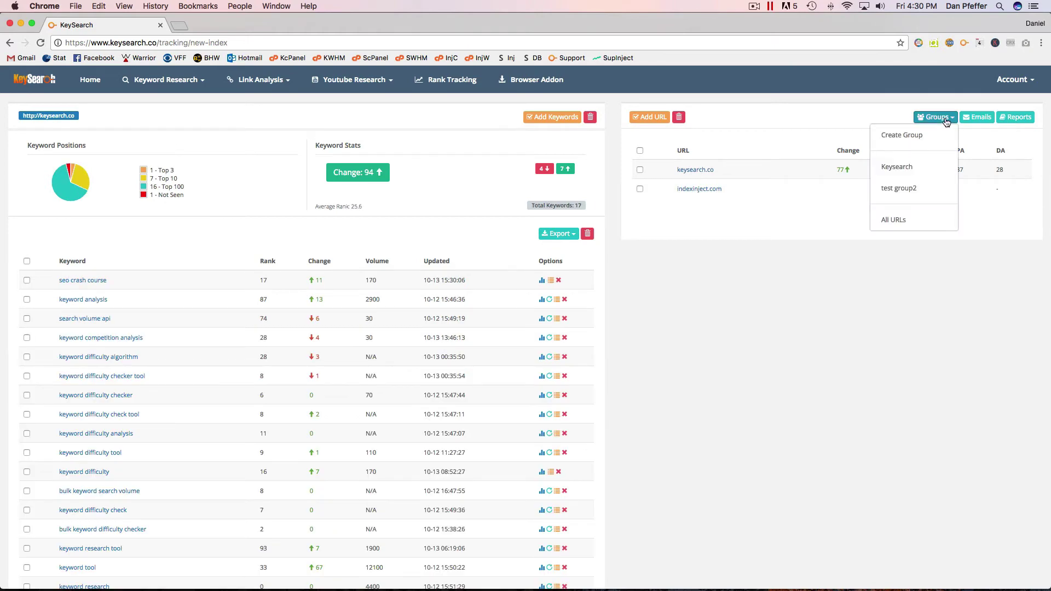
- Open the URL group manager and expand then collapse the Keysearch group showing keysearch.co
left_click(905, 137)
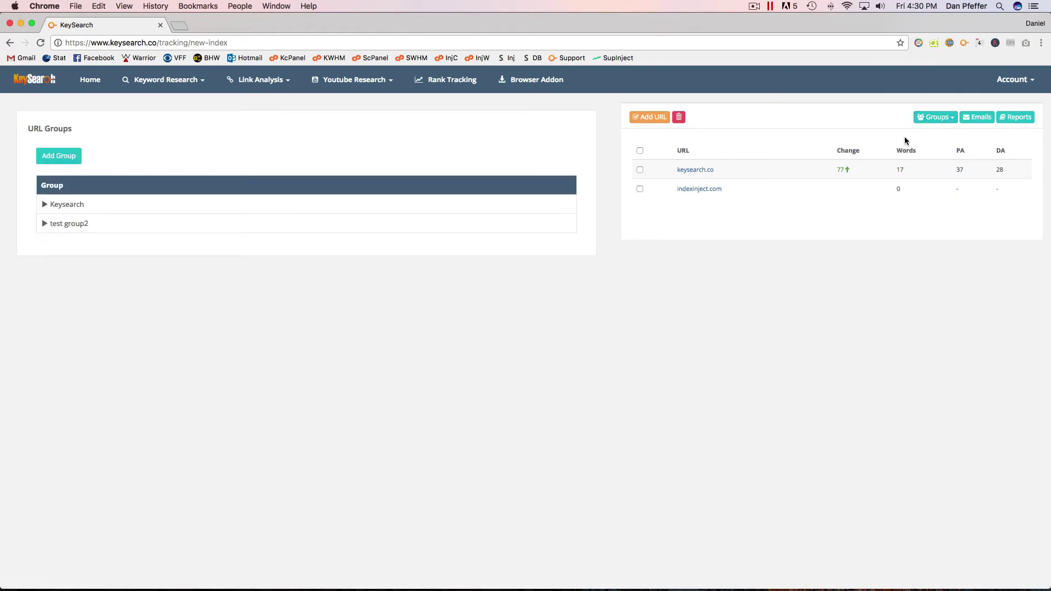
left_click(43, 204)
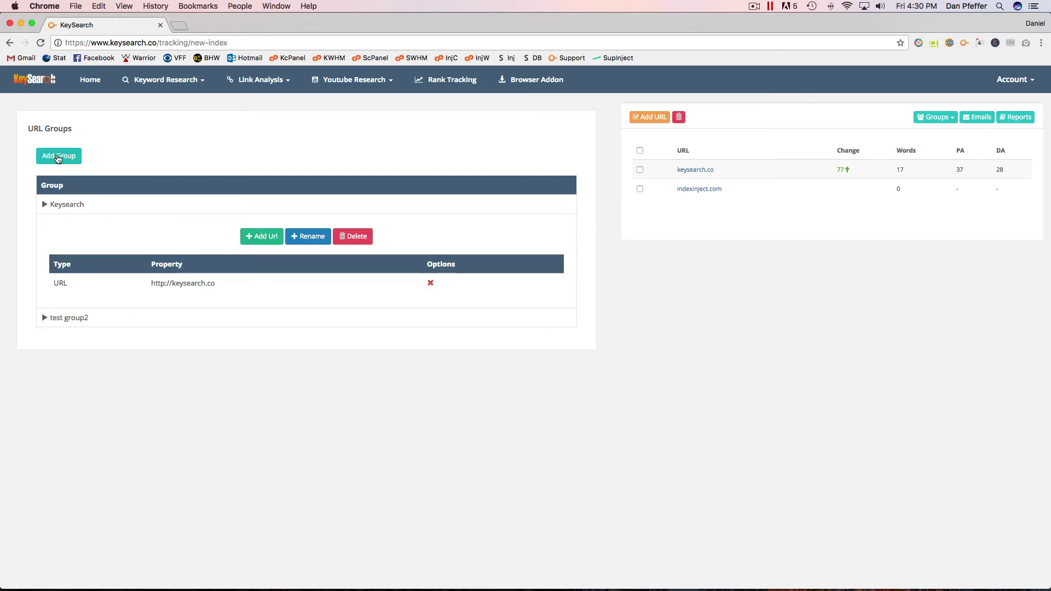
left_click(45, 204)
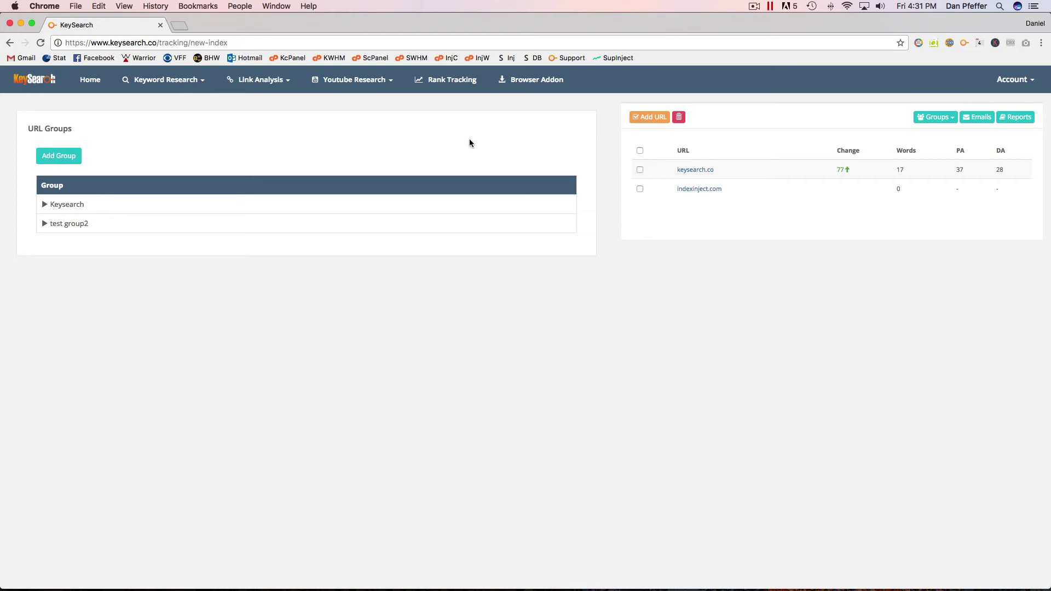
left_click(948, 117)
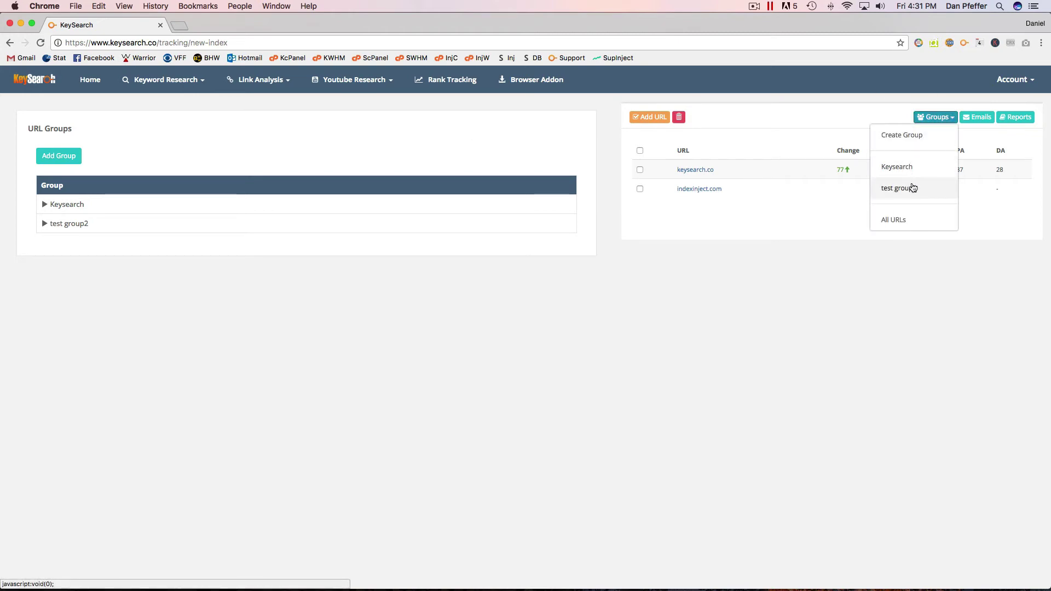
- Open the Notifications page and browse the Add Notifications rule types without saving a rule
left_click(950, 103)
left_click(979, 119)
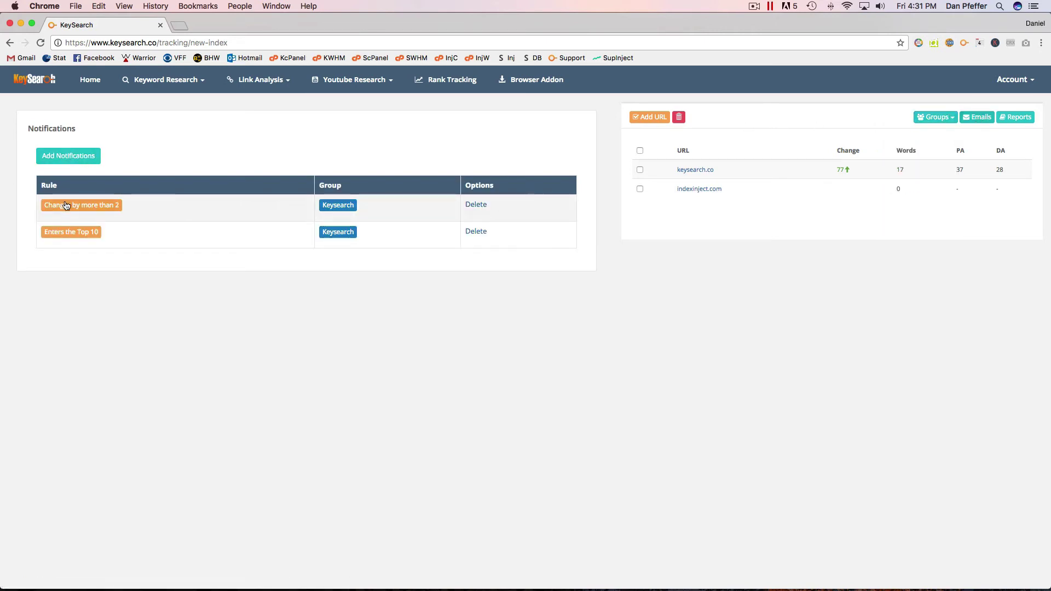
left_click(73, 159)
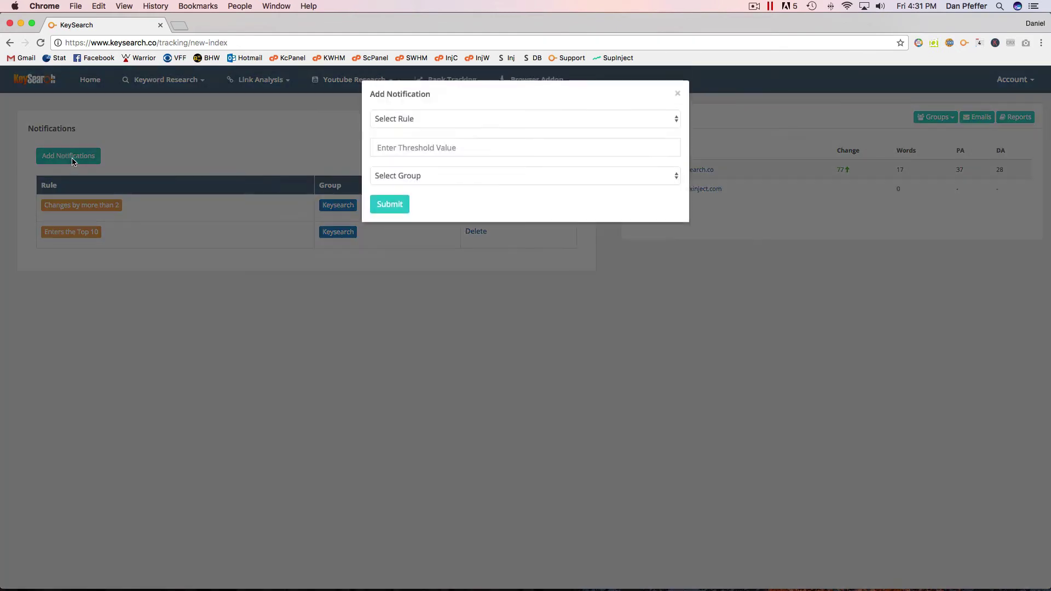
left_click(493, 126)
left_click(503, 108)
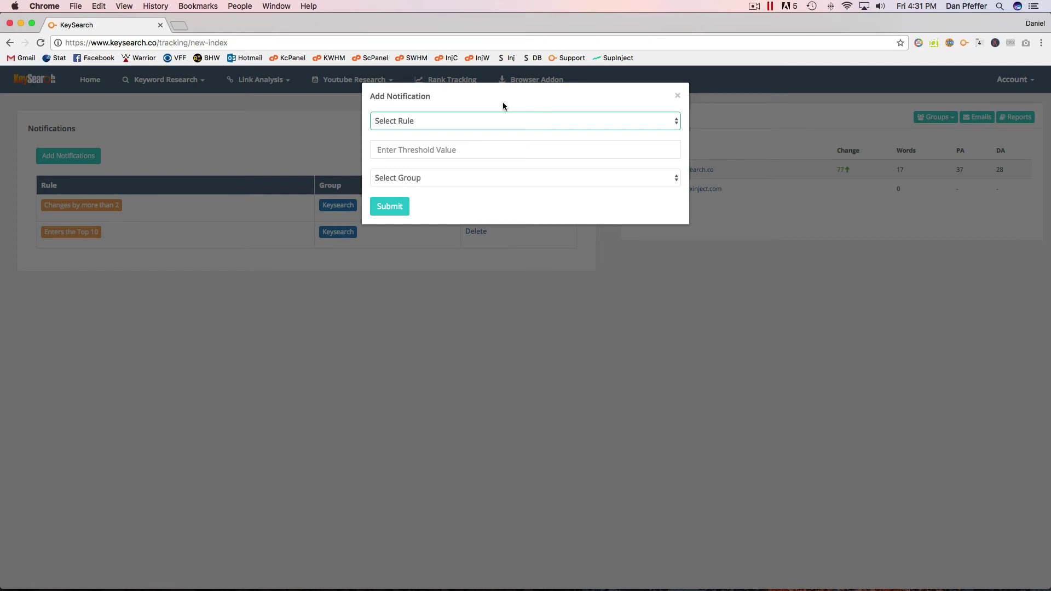
left_click(677, 96)
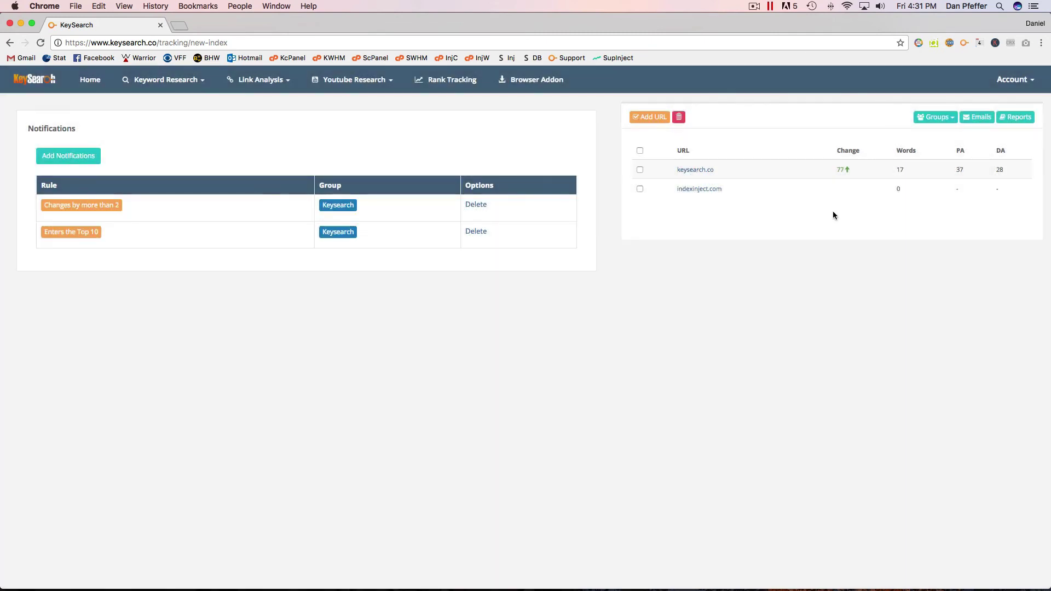
- View the Keysearch Report and Baidu Report list, cancel a new report, and return to keysearch.co
left_click(1020, 118)
left_click(70, 157)
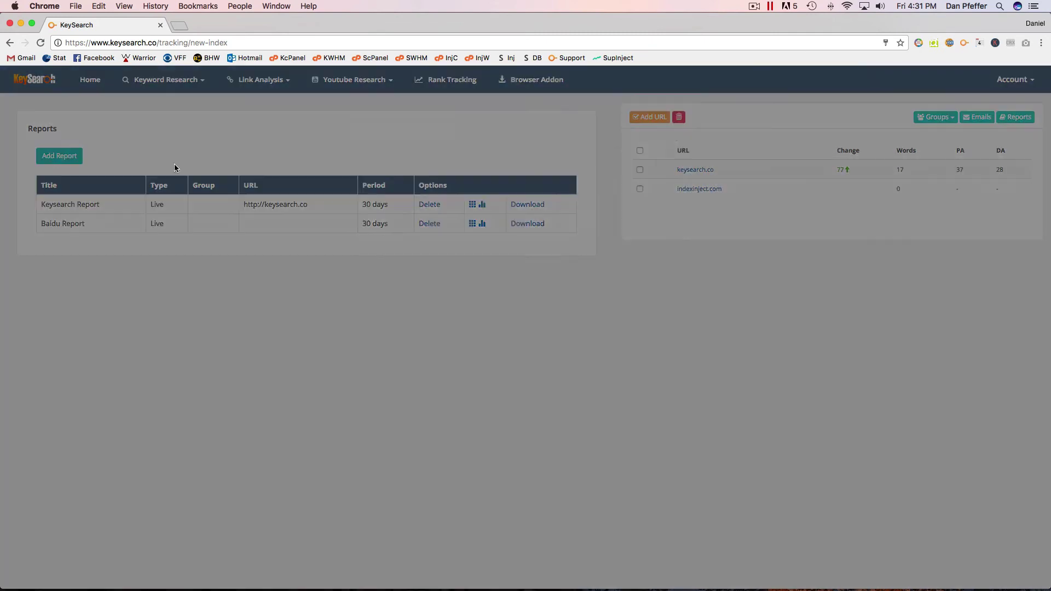
left_click(677, 96)
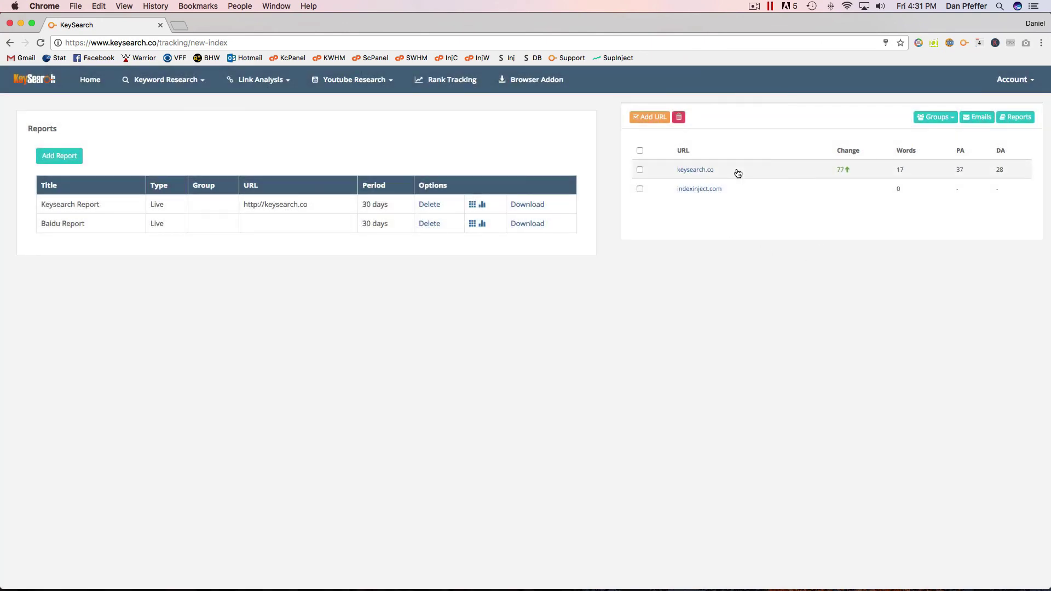
left_click(738, 173)
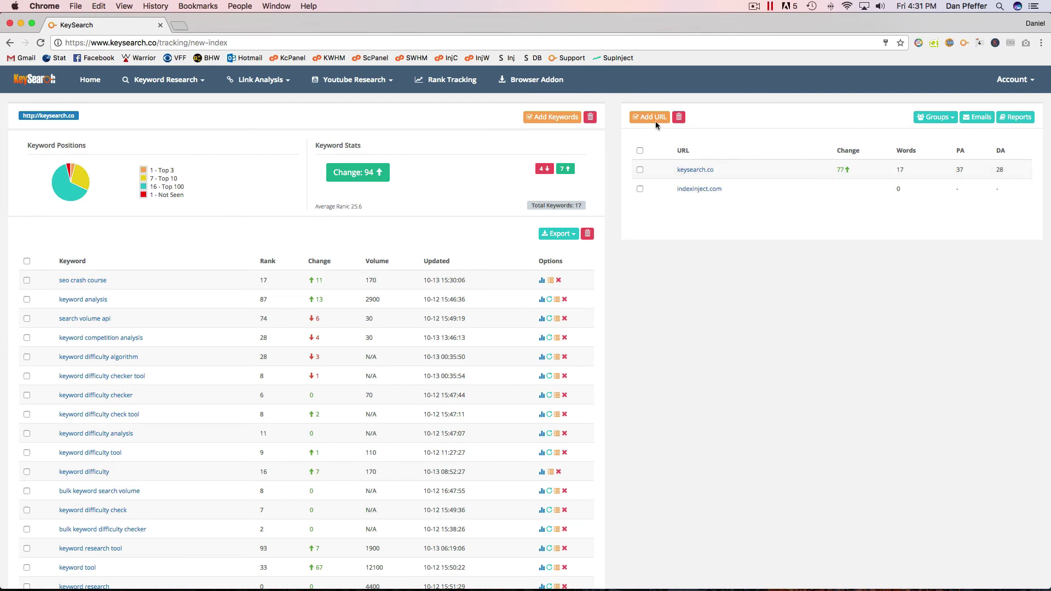
- Toggle the keysearch.co checkbox off again, then list the CSV, TXT and PDF export options
left_click(639, 170)
left_click(639, 170)
scroll(573, 306, "down", 1)
scroll(573, 306, "down", 1)
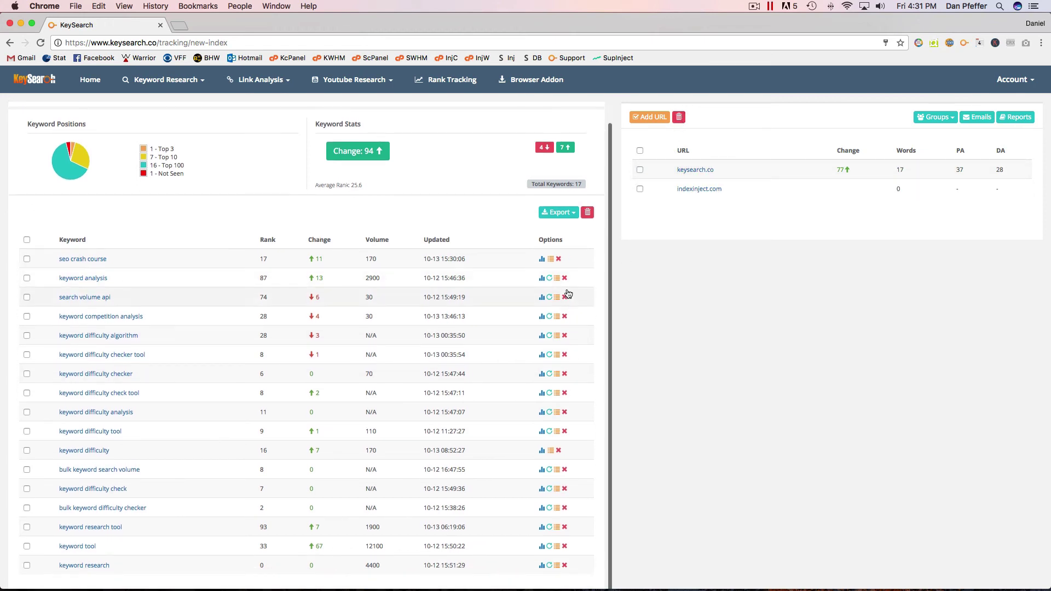
scroll(566, 290, "down", 1)
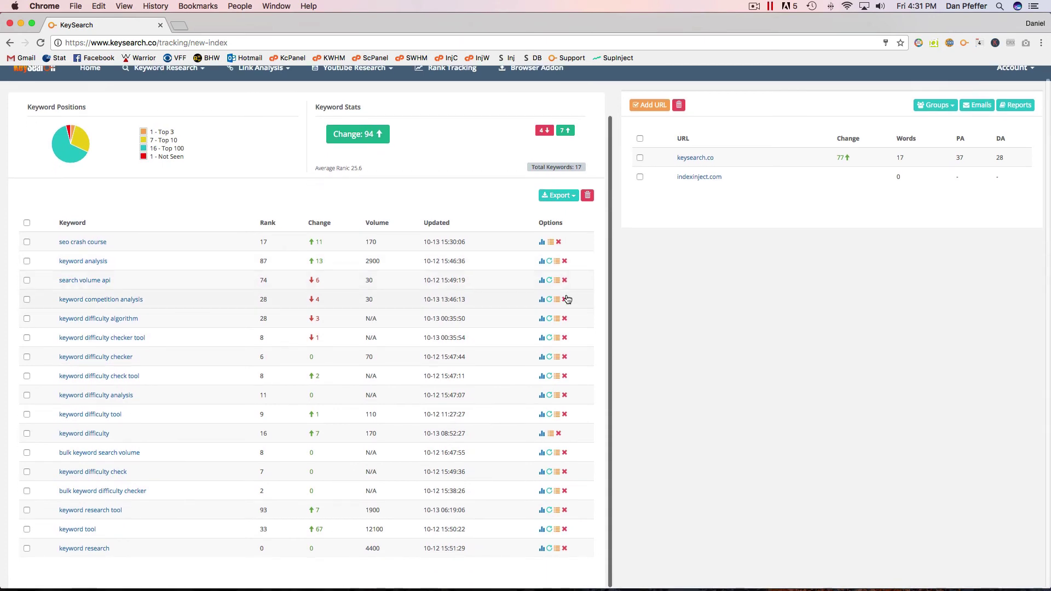
scroll(566, 300, "up", 3)
left_click(551, 239)
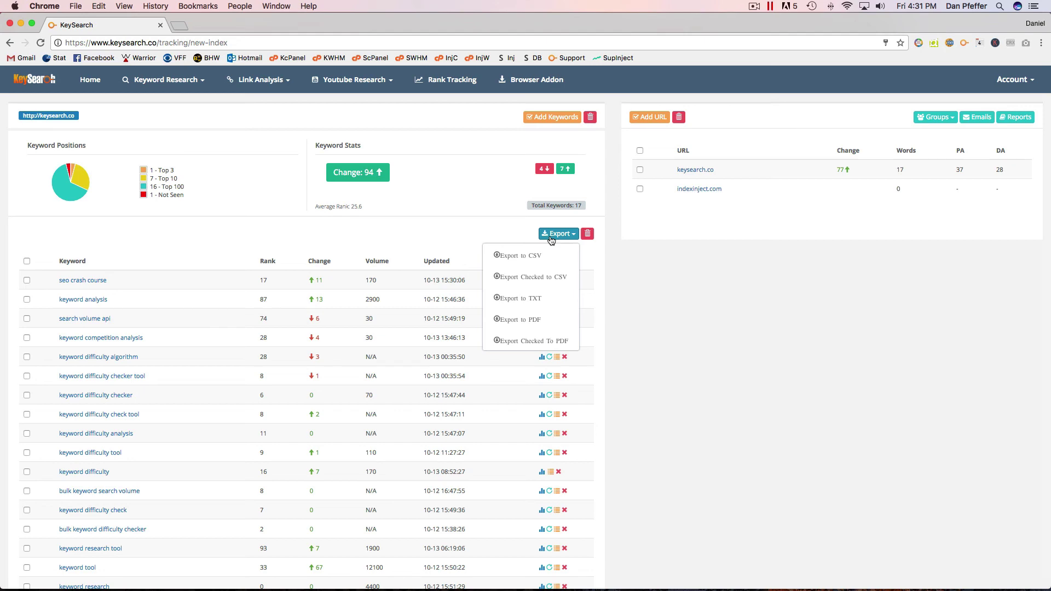
- Choose Export to PDF, then dismiss the PDF Download dialog without downloading anything
left_click(523, 321)
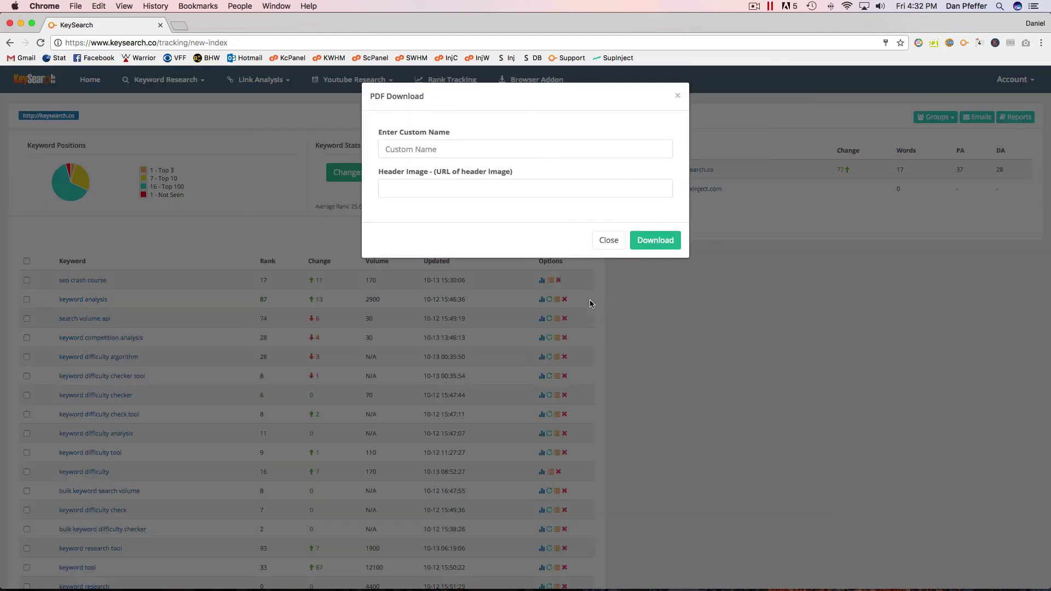
left_click(607, 241)
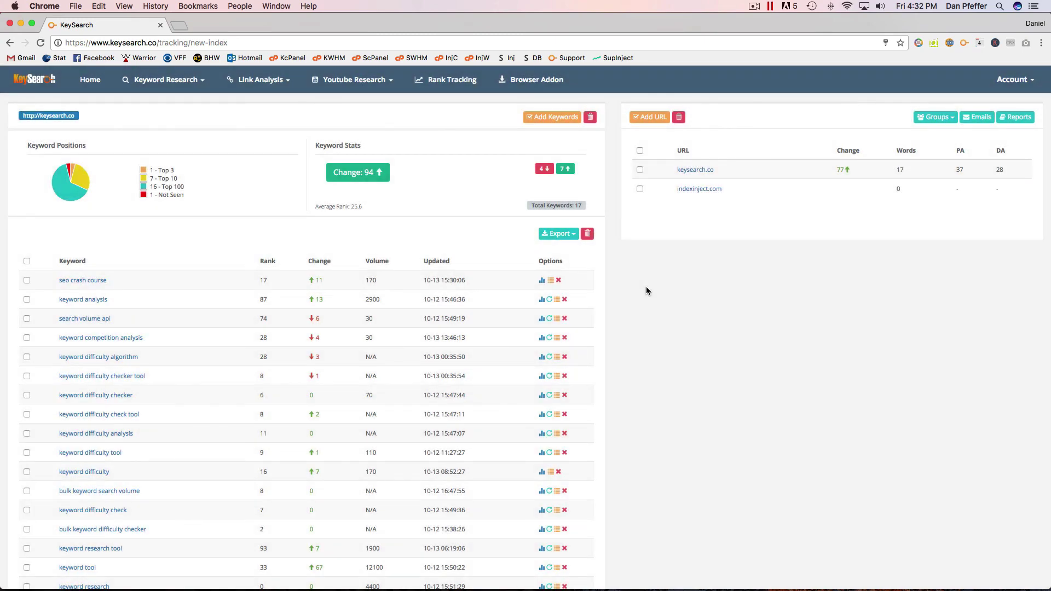